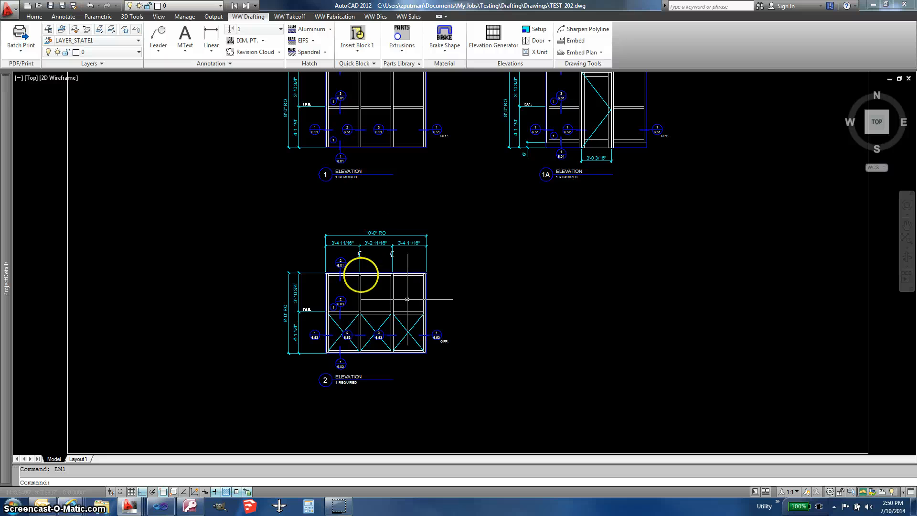
Examine the detail callouts on elevation 2 and compare them with those on elevation 1.
scroll(333, 352, "up", 5)
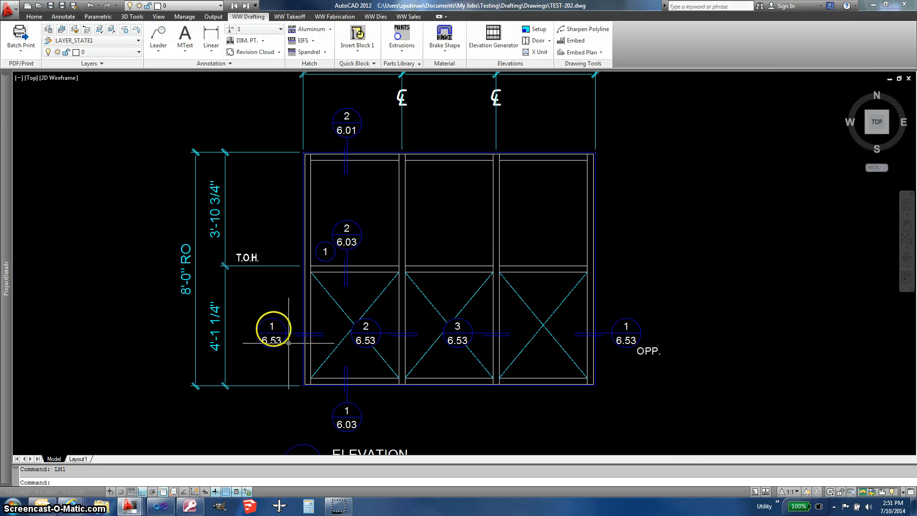
middle_click_drag(272, 235, 254, 334)
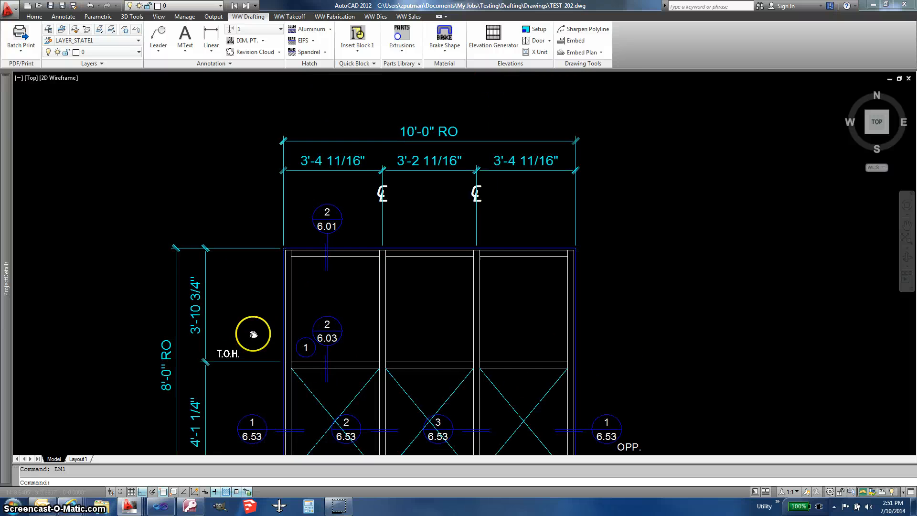
middle_click_drag(250, 180, 262, 364)
mouse_move(262, 160)
middle_mouse_down()
mouse_move(264, 220)
mouse_move(233, 407)
middle_mouse_up()
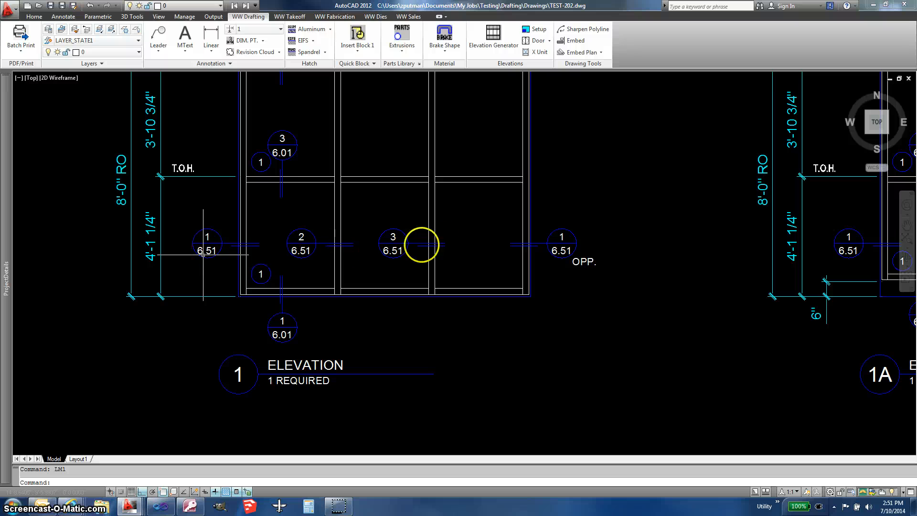
middle_click_drag(401, 348, 412, 230)
middle_click_drag(430, 268, 430, 137)
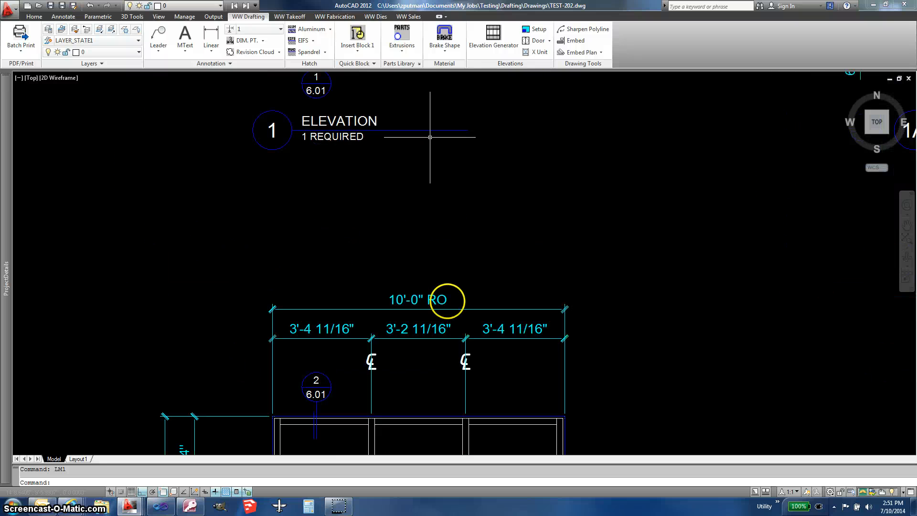
middle_click_drag(447, 301, 440, 159)
middle_click_drag(372, 446, 361, 354)
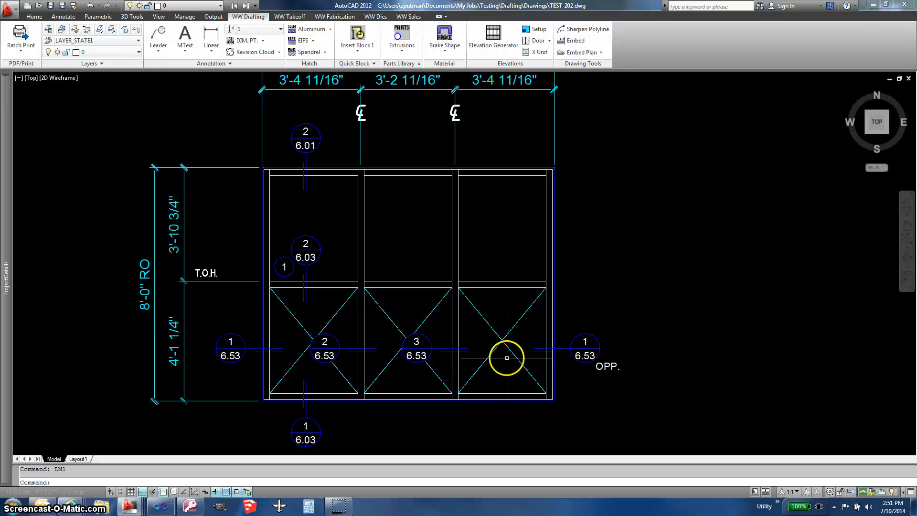
Switch to the TEST-653 drawing and examine vertical details 1, 2 and 3 on sheet 6.53.
key("ctrl+Tab")
key("ctrl+Tab")
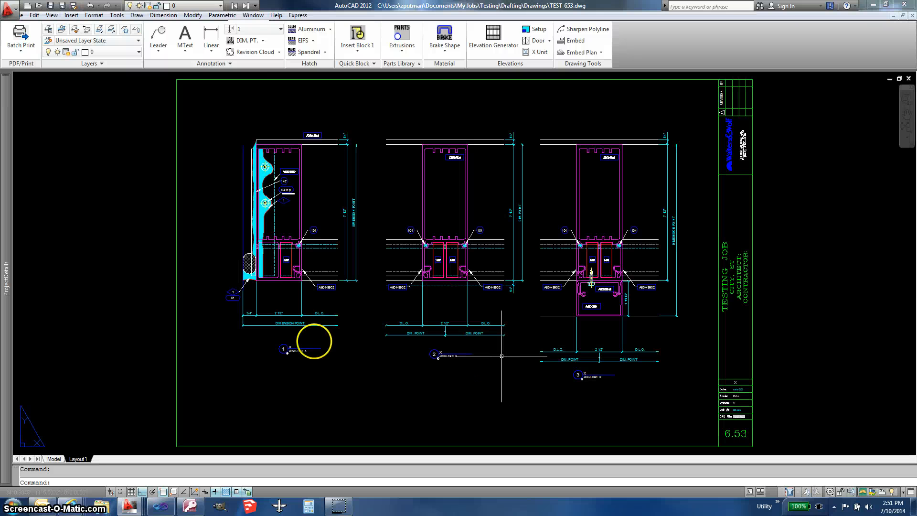
scroll(307, 276, "up", 5)
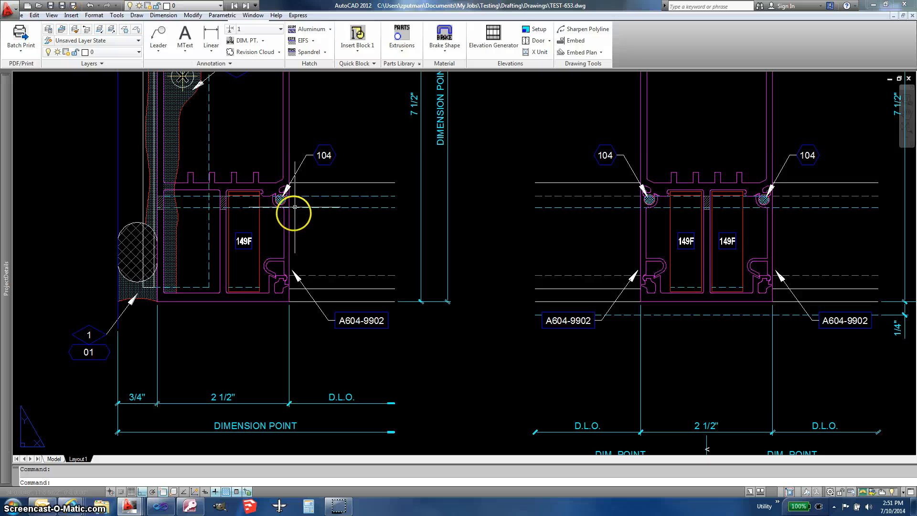
middle_click_drag(605, 222, 508, 229)
mouse_move(666, 244)
middle_mouse_down()
mouse_move(368, 237)
mouse_move(447, 235)
middle_mouse_up()
scroll(446, 235, "down", 2)
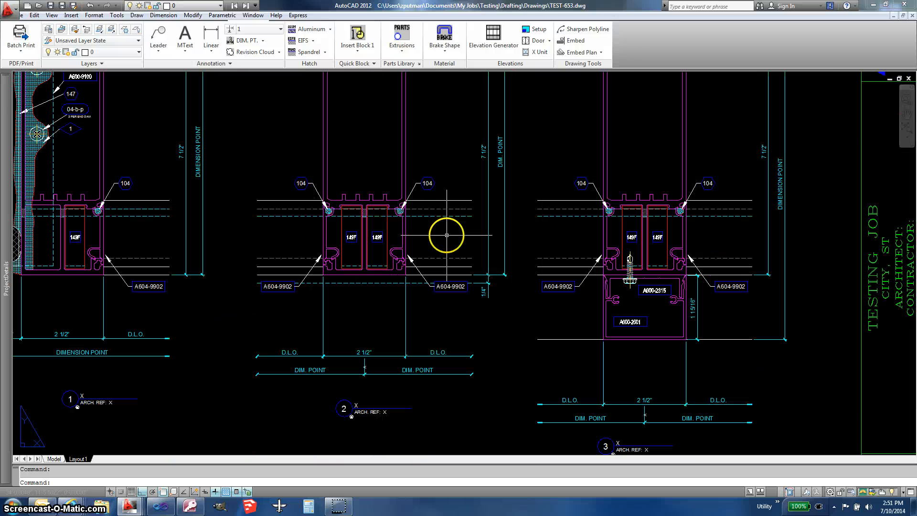
Open drawing TEST-651 with the qv command and examine its vertical details for comparison with sheet 6.53.
key("ctrl+Tab")
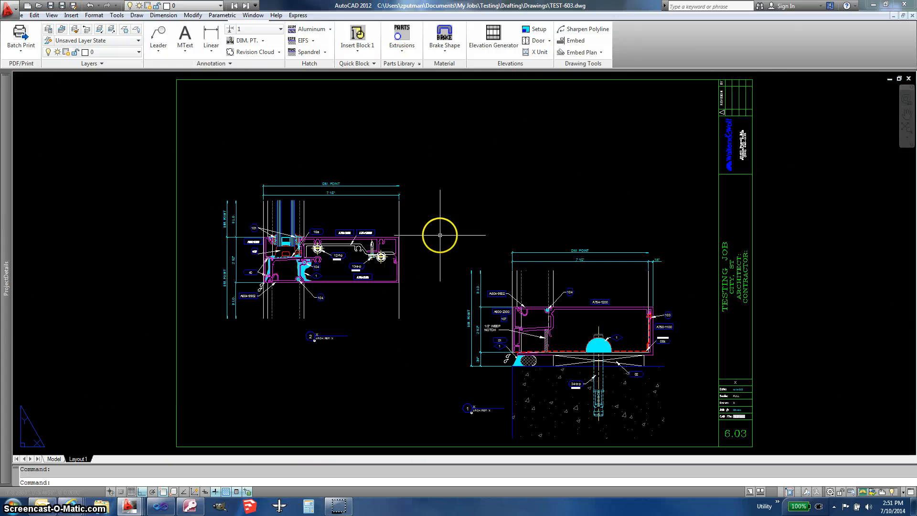
key("ctrl+Tab")
key("ctrl+Tab")
key("ctrl+Tab")
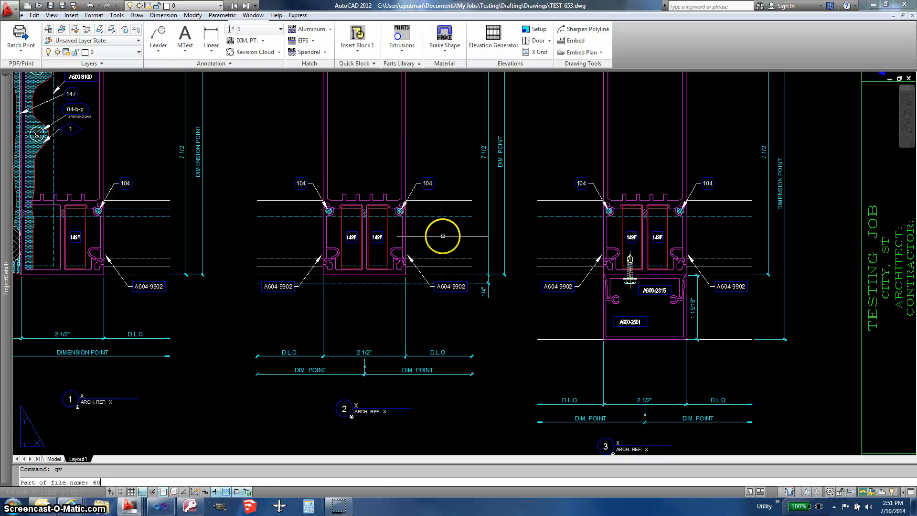
type("51")
key("Return")
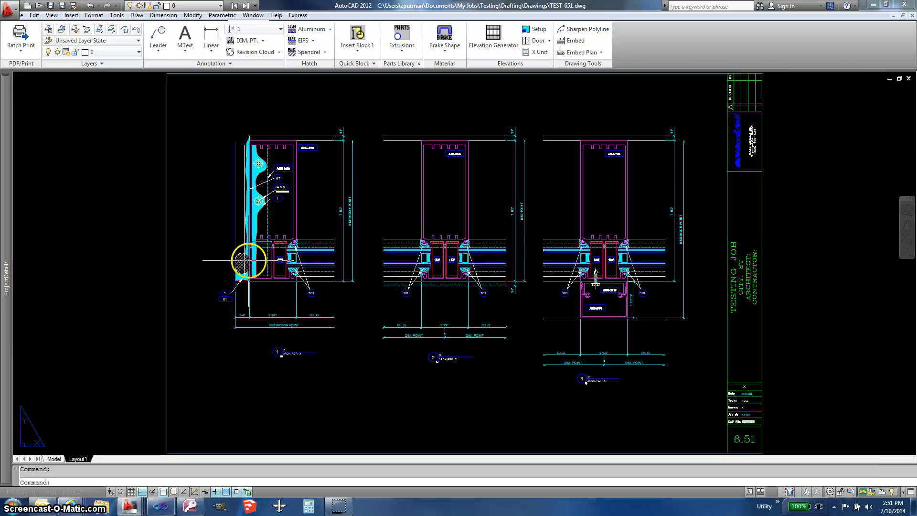
scroll(305, 261, "up", 5)
scroll(304, 260, "down", 2)
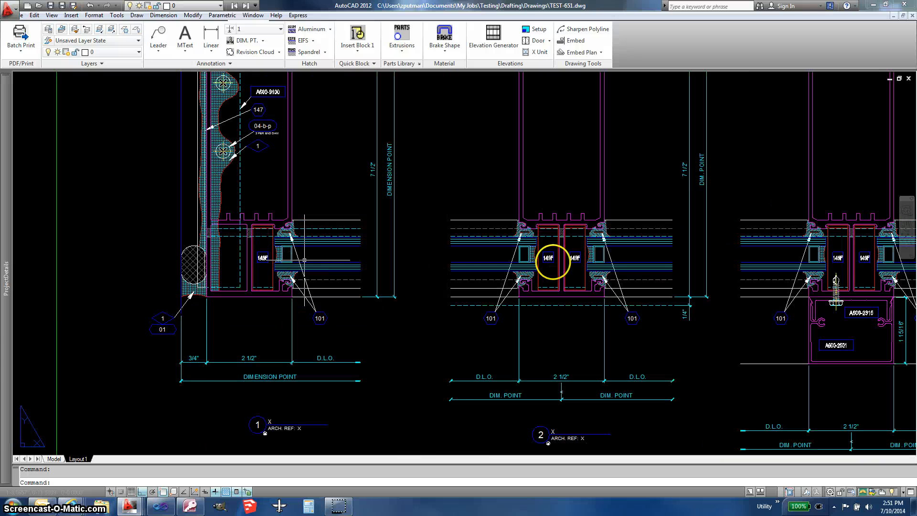
middle_click_drag(553, 260, 434, 260)
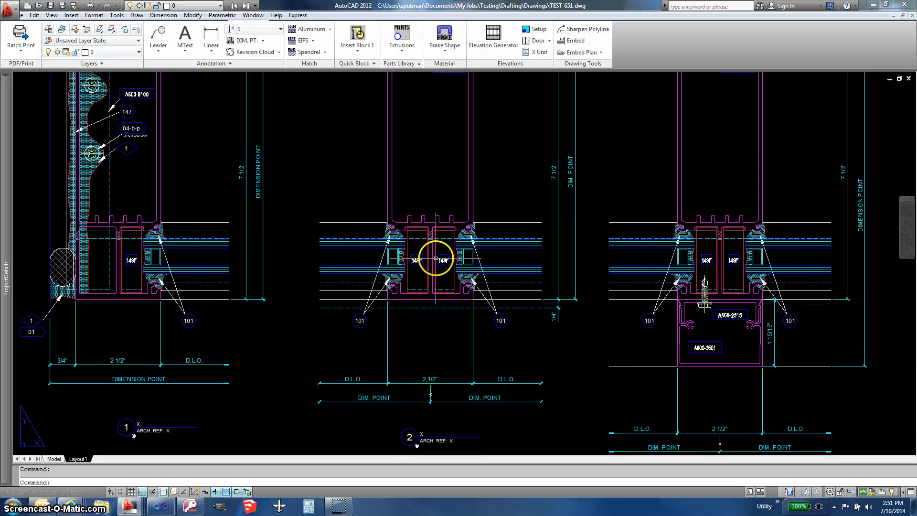
Return to drawing TEST-202 and review the project details for 1\6.51 and 2\6.51 against the callouts on elevations 1 and 2.
key("ctrl+Tab")
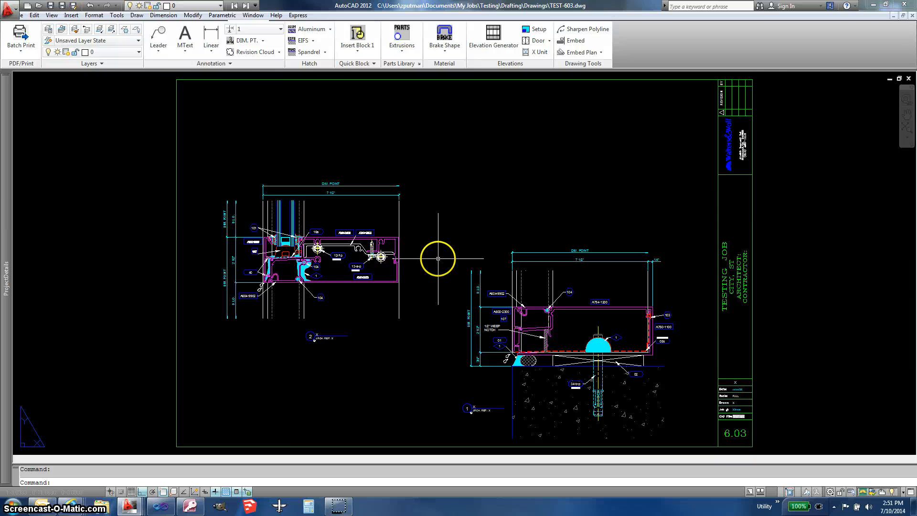
key("ctrl+Tab")
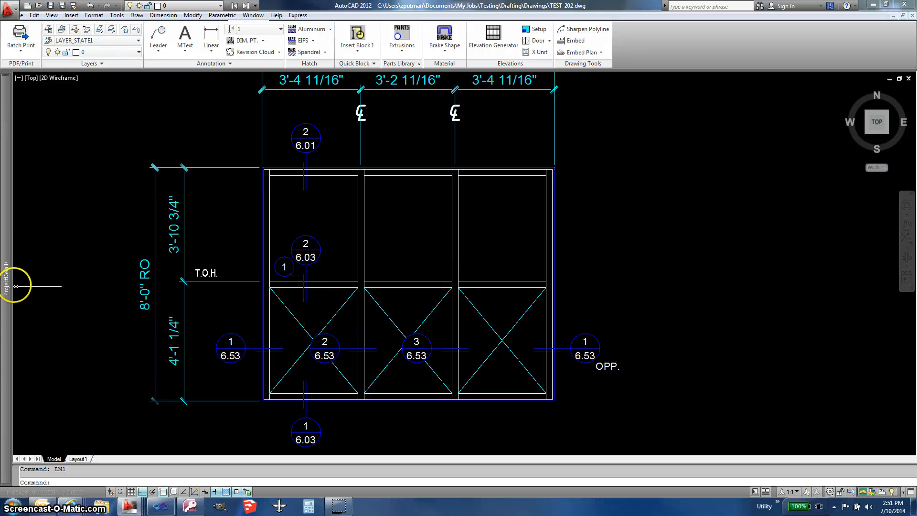
mouse_move(10, 259)
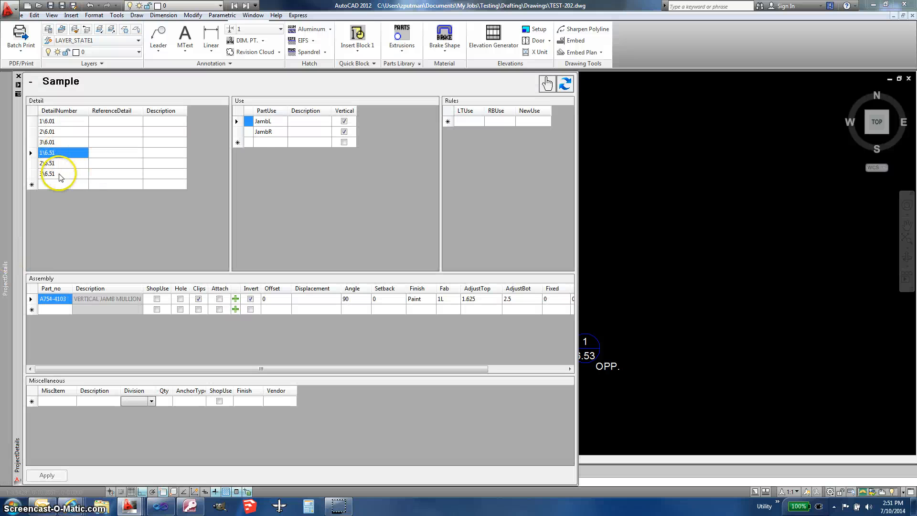
left_click(277, 143)
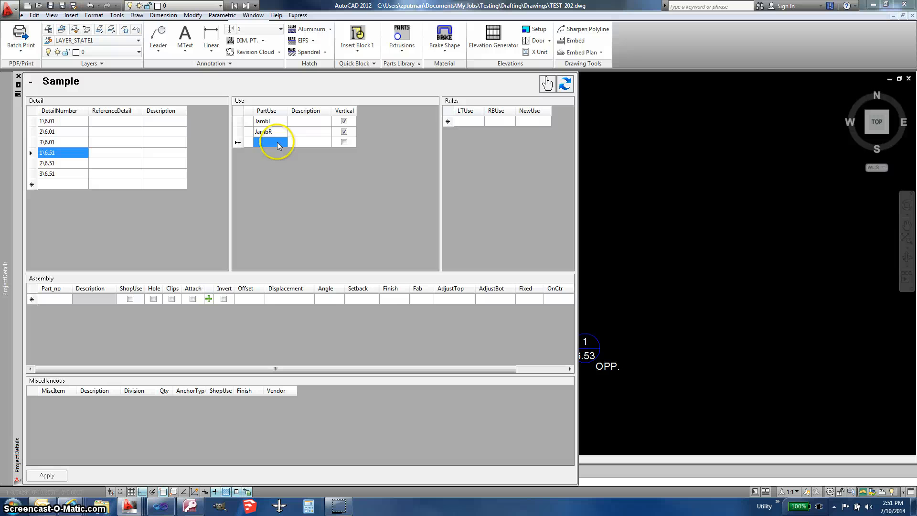
left_click(77, 164)
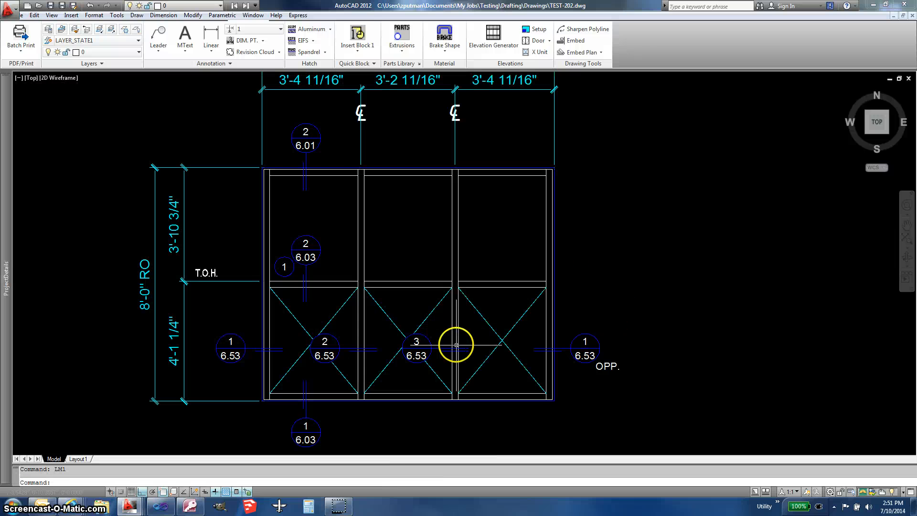
scroll(455, 344, "down", 2)
middle_click_drag(475, 221, 409, 385)
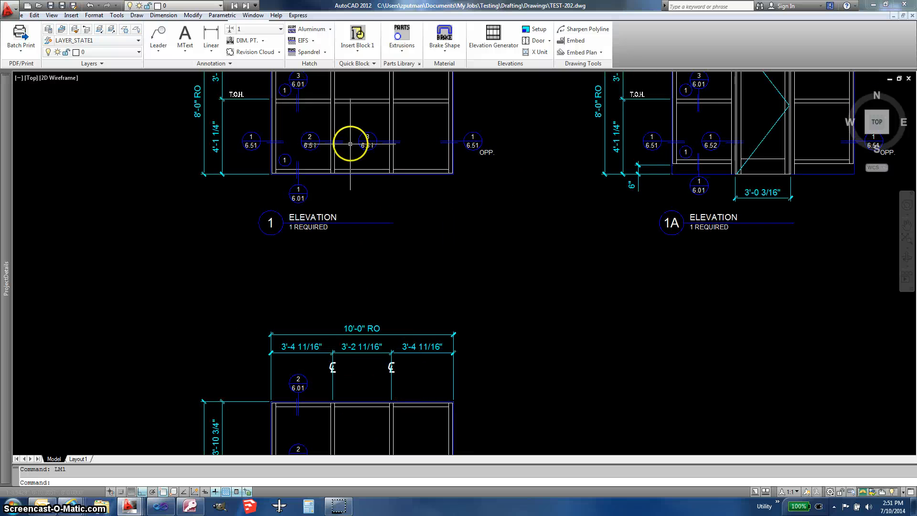
mouse_move(385, 231)
middle_mouse_down()
mouse_move(434, 141)
mouse_move(409, 219)
mouse_move(420, 168)
middle_mouse_up()
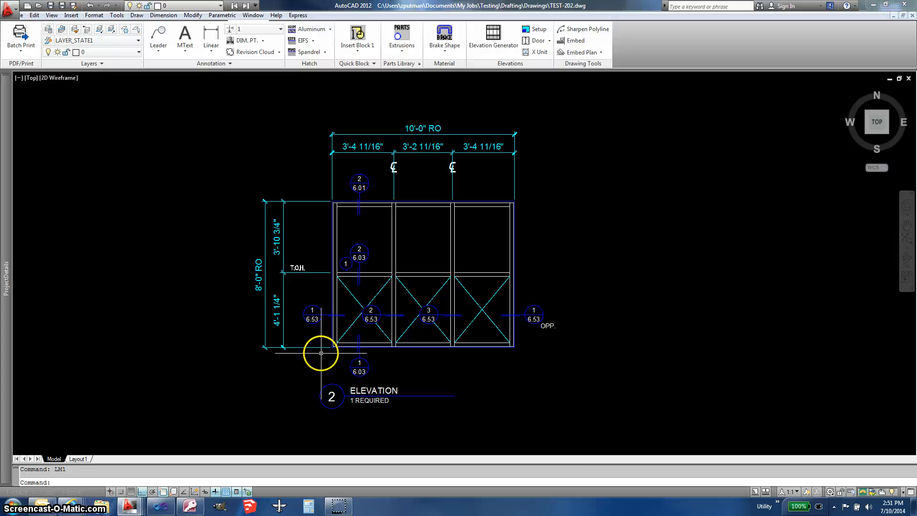
Add a new detail numbered 1\6.53 to the Sample project details.
mouse_move(6, 286)
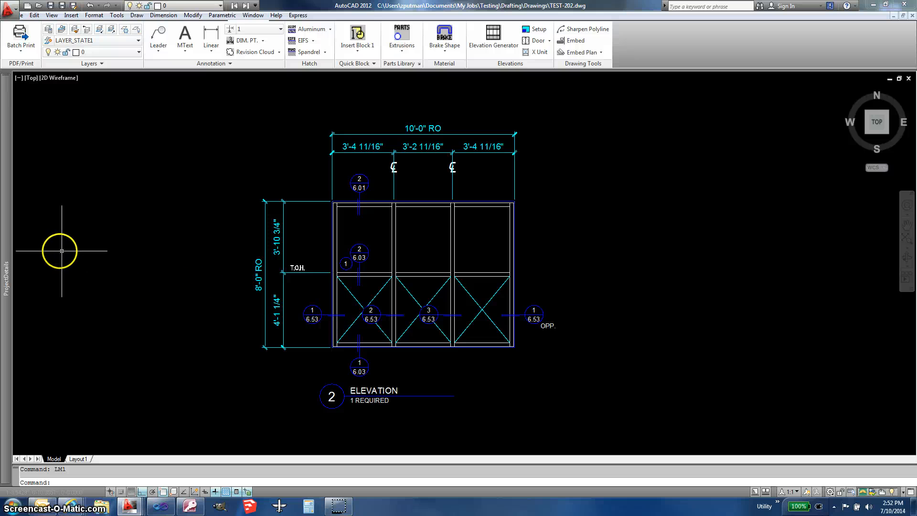
mouse_move(7, 233)
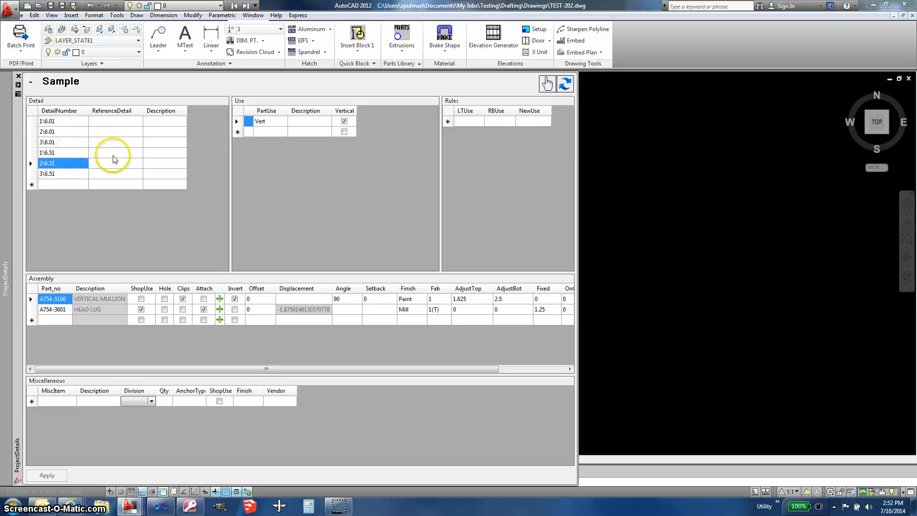
left_click(59, 185)
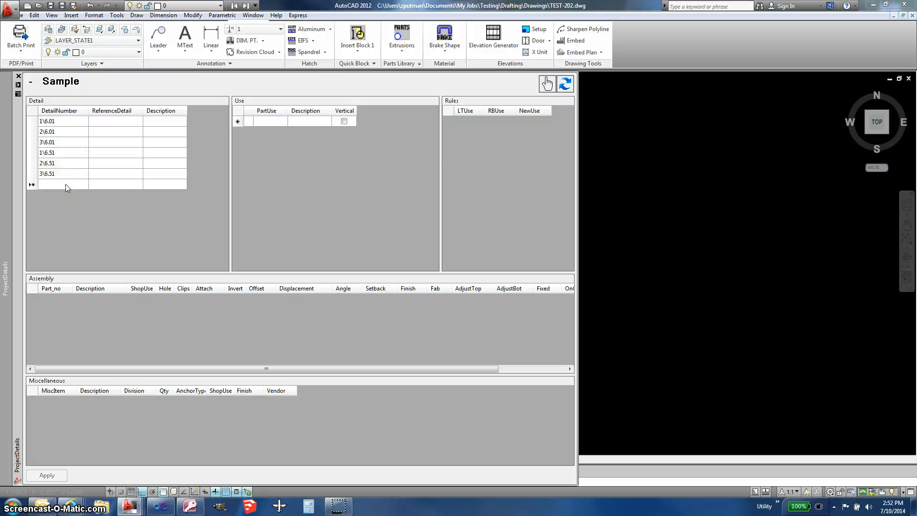
type("1\\6.53")
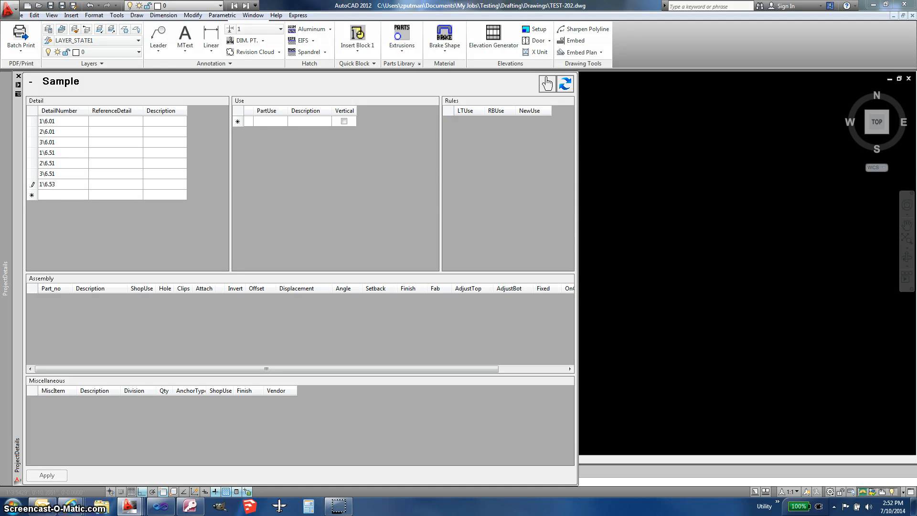
left_click(72, 185)
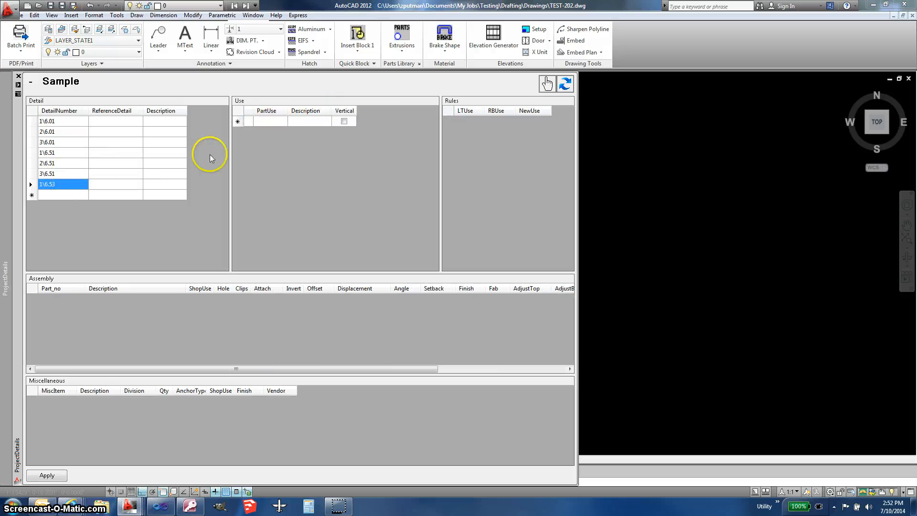
Set the reference detail of 1\6.53 to 1\6.51.
left_click(115, 188)
left_click(124, 185)
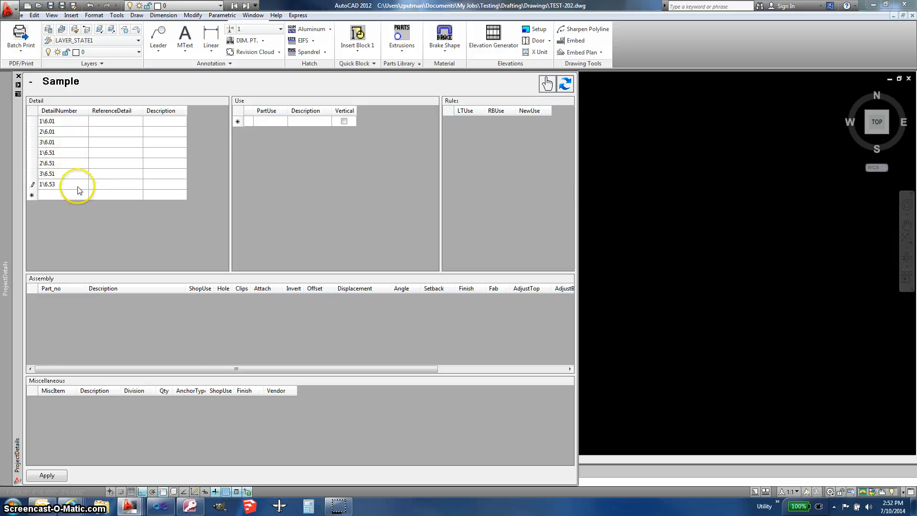
left_click(62, 186)
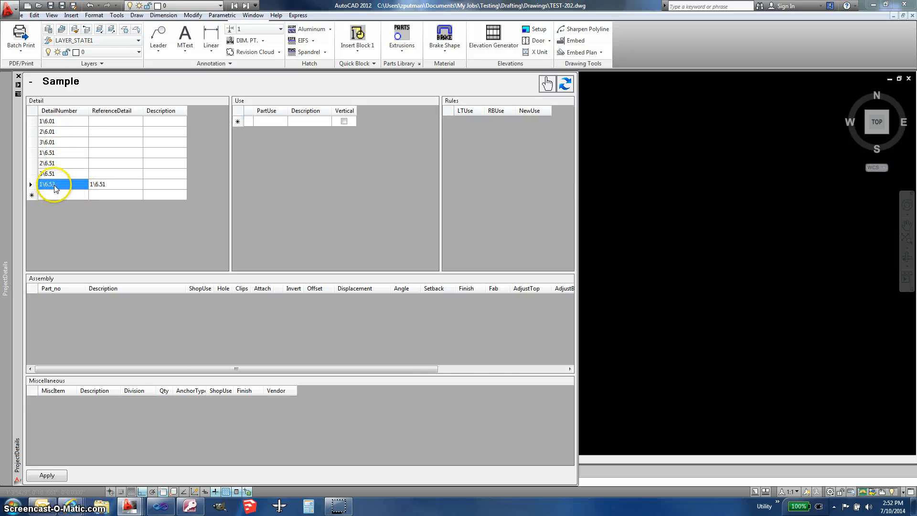
Compare the part uses and assembly of detail 1\6.51 with those of the referencing detail 1\6.53.
left_click(99, 186)
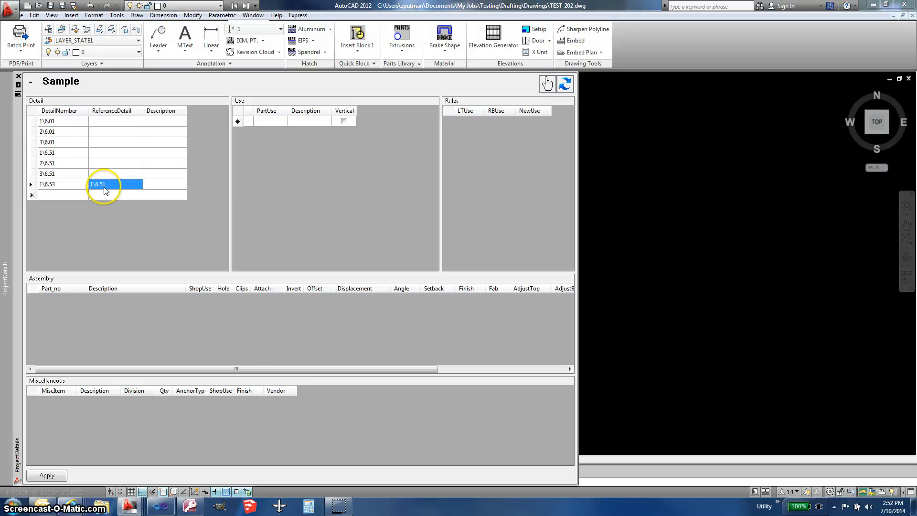
left_click(61, 152)
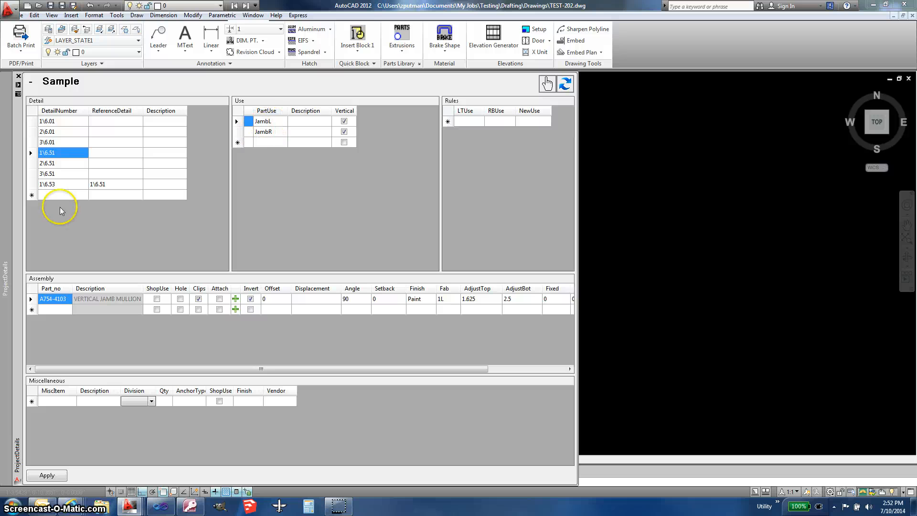
left_click(270, 143)
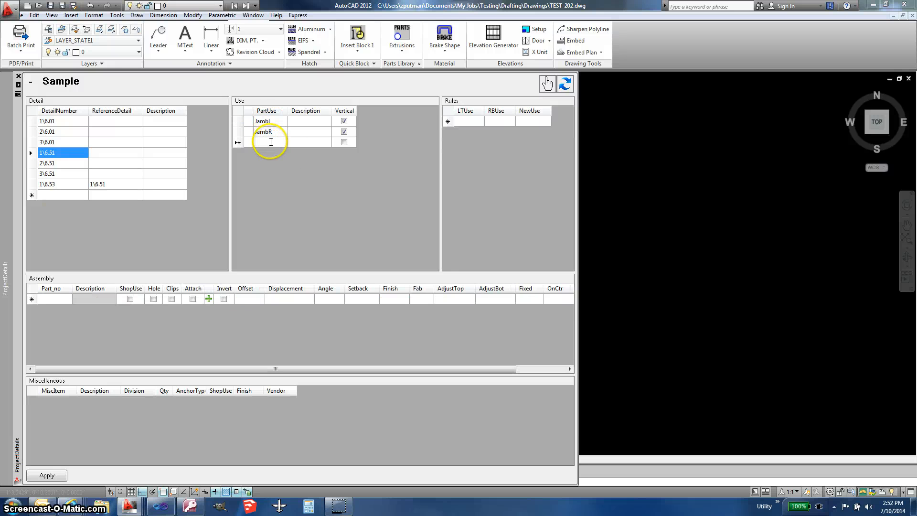
left_click(76, 184)
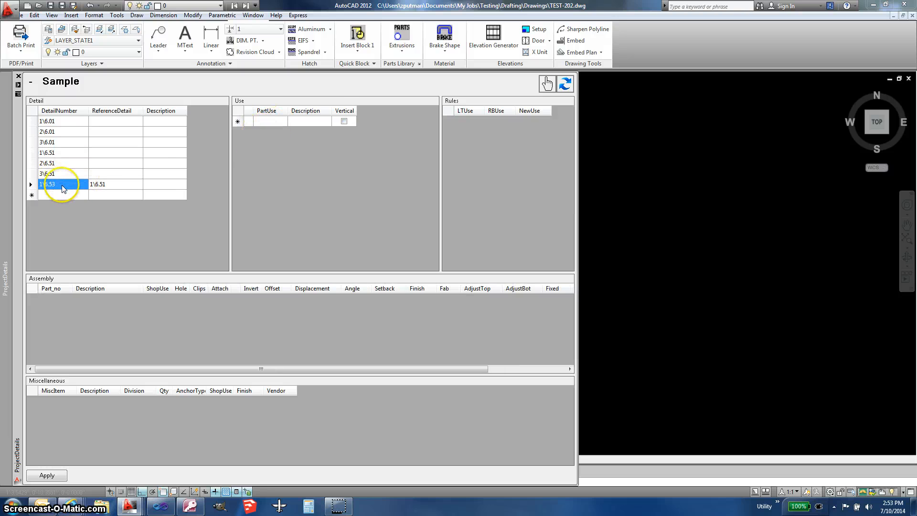
left_click(63, 151)
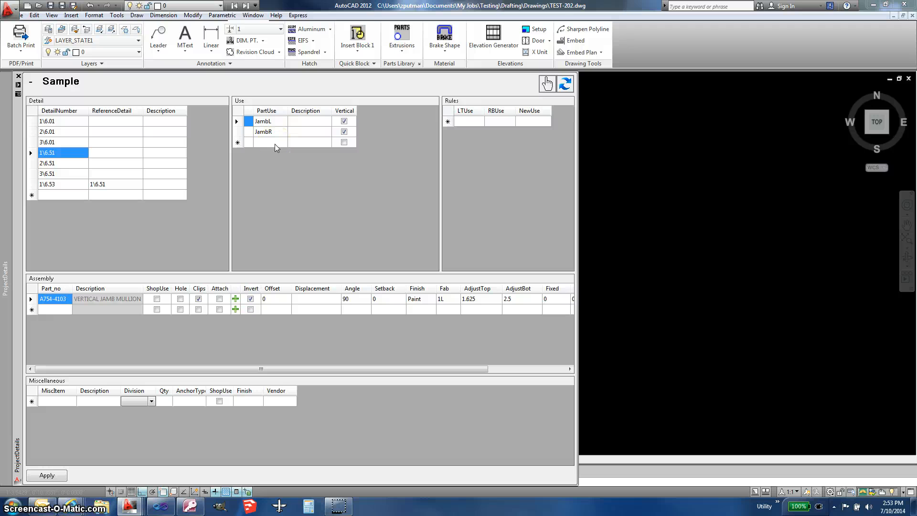
left_click(71, 184)
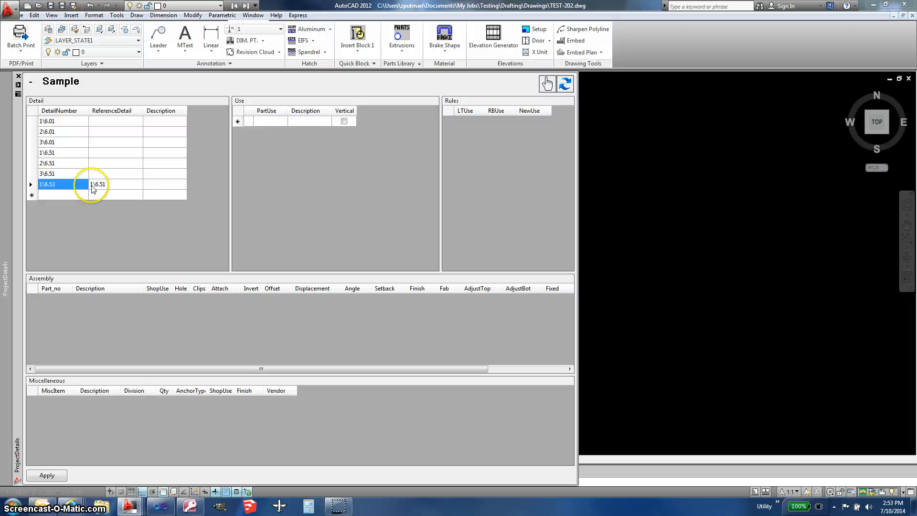
Apply the project detail changes for 1\6.53 and switch the elevation drawing to the METAL_KEYS layer state with the lmm command.
left_click(103, 184)
left_click(62, 184)
left_click(54, 479)
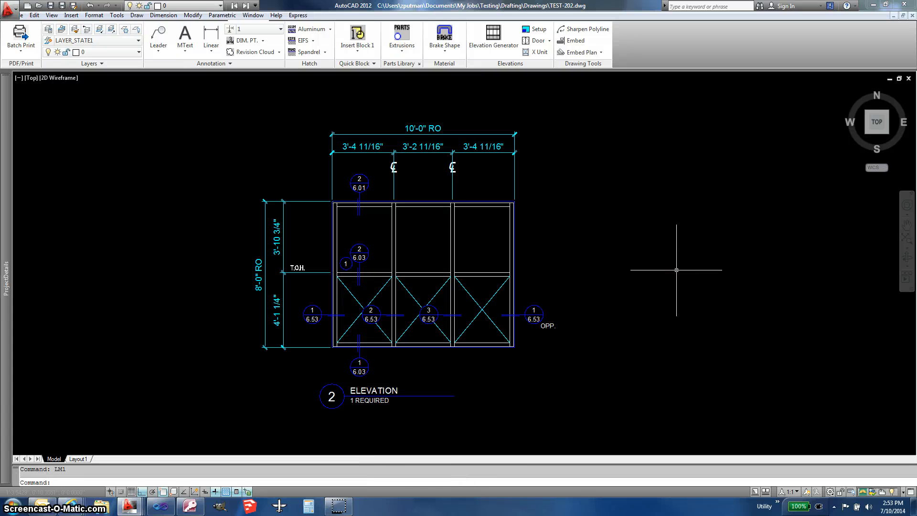
key("Return")
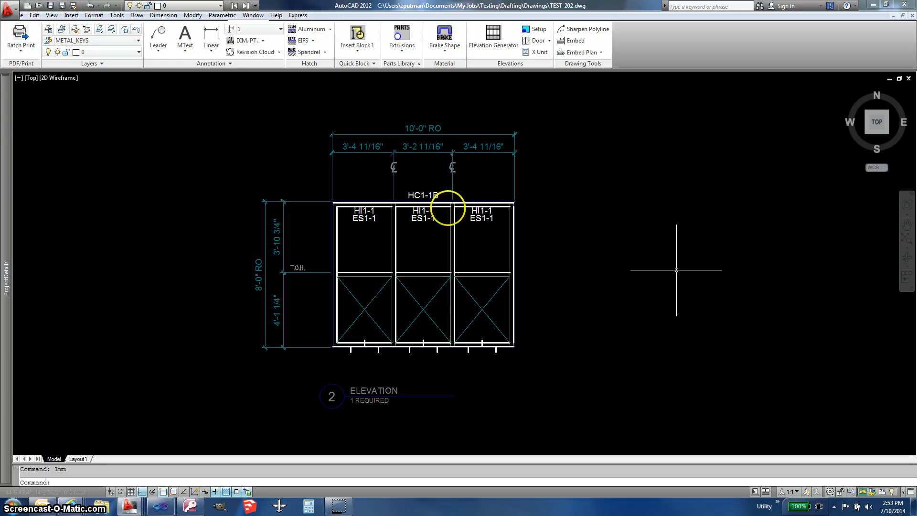
Examine the jamb keys on elevation 2 and the JambL and JambR part uses of detail 1\6.51 in the project details.
scroll(416, 234, "up", 1)
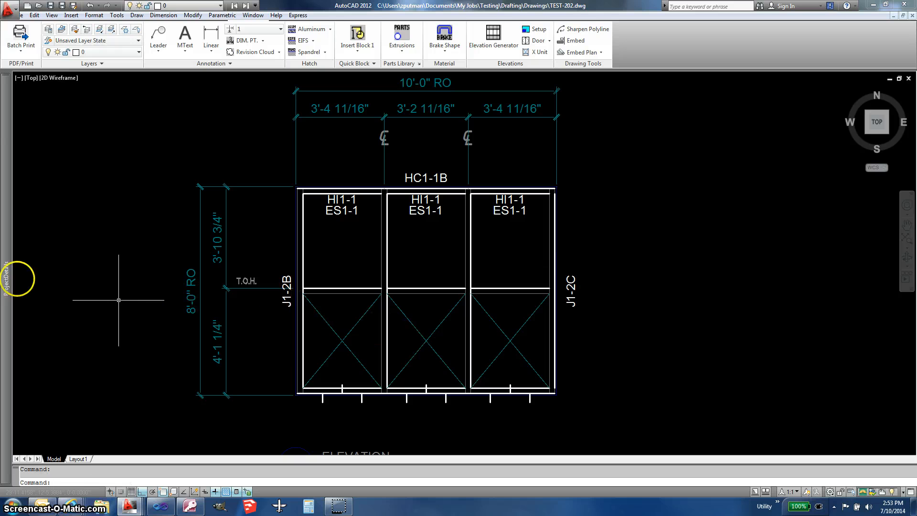
mouse_move(7, 277)
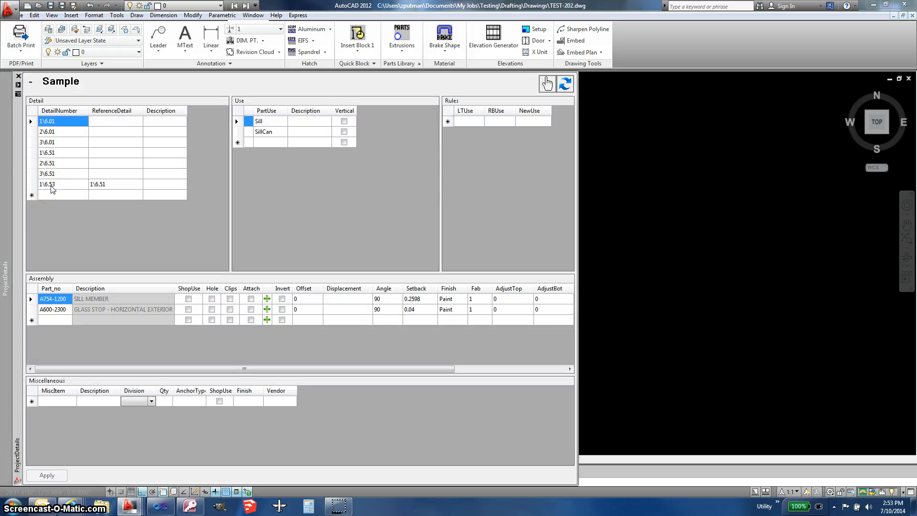
left_click(123, 186)
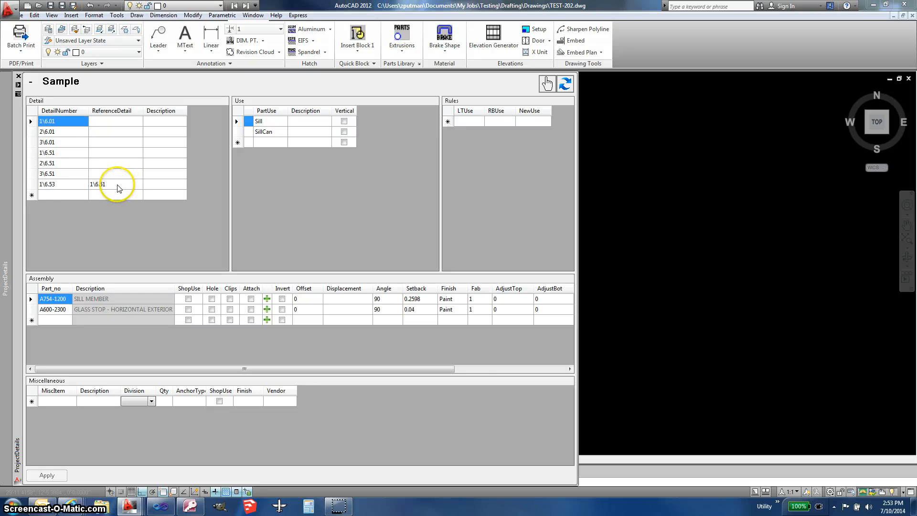
left_click(58, 153)
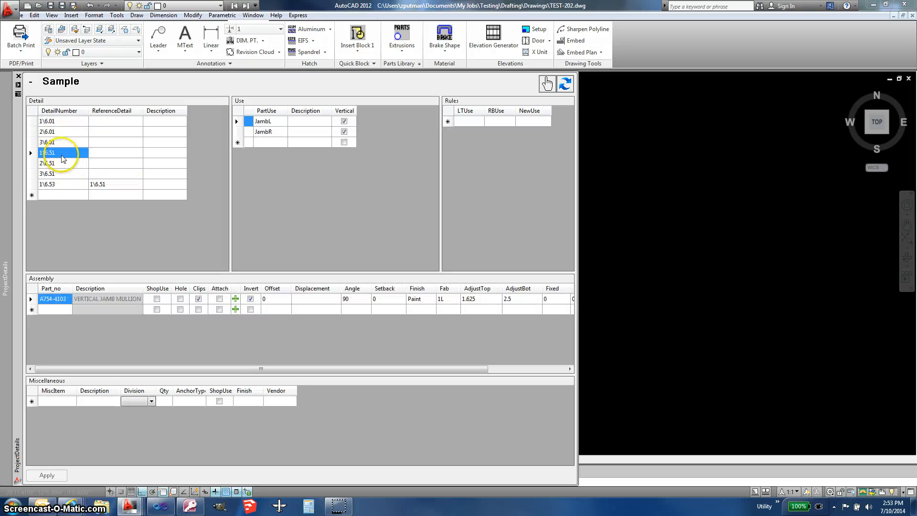
left_click(275, 122)
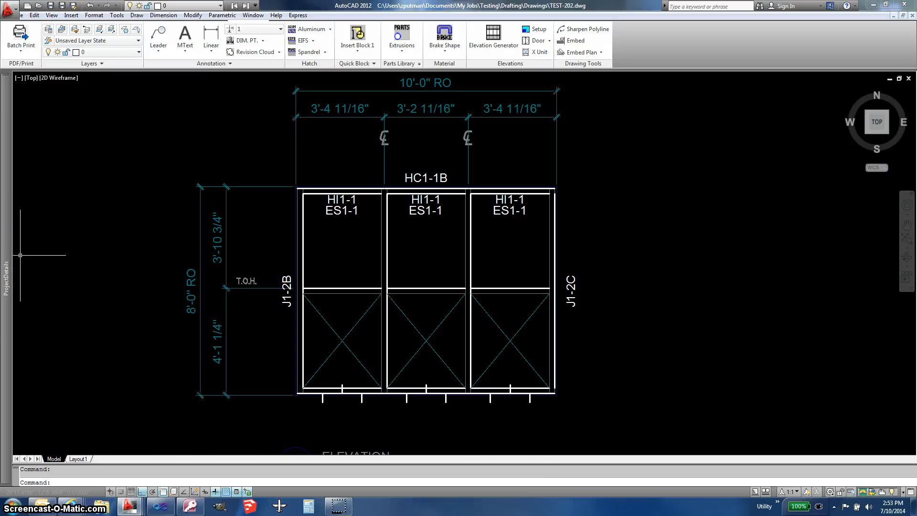
mouse_move(5, 267)
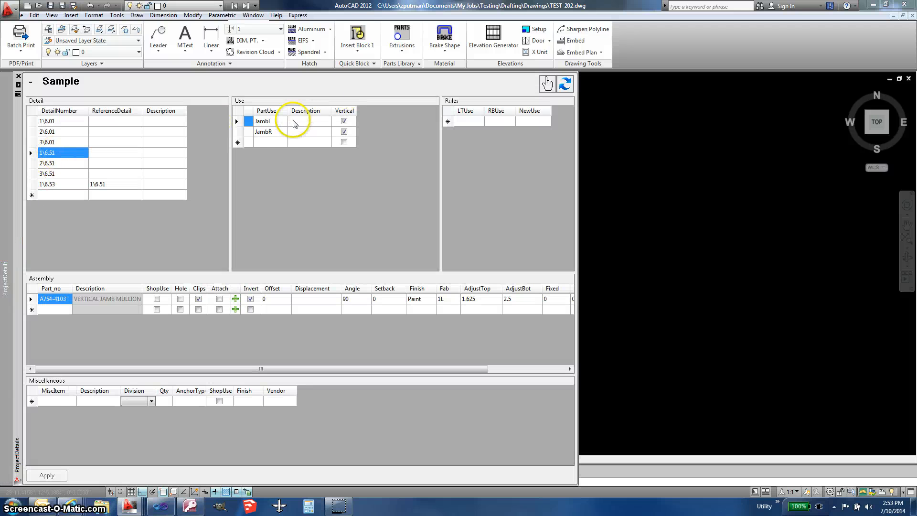
left_click(276, 123)
left_click(277, 134)
left_click(277, 120)
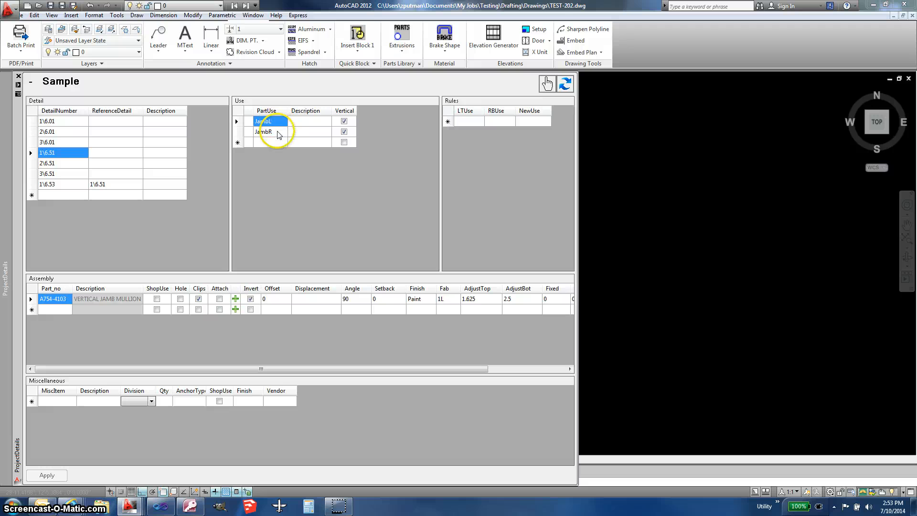
Compare the part uses of detail 1\6.53 with the JambL and JambR assemblies of its reference detail 1\6.51.
left_click(61, 185)
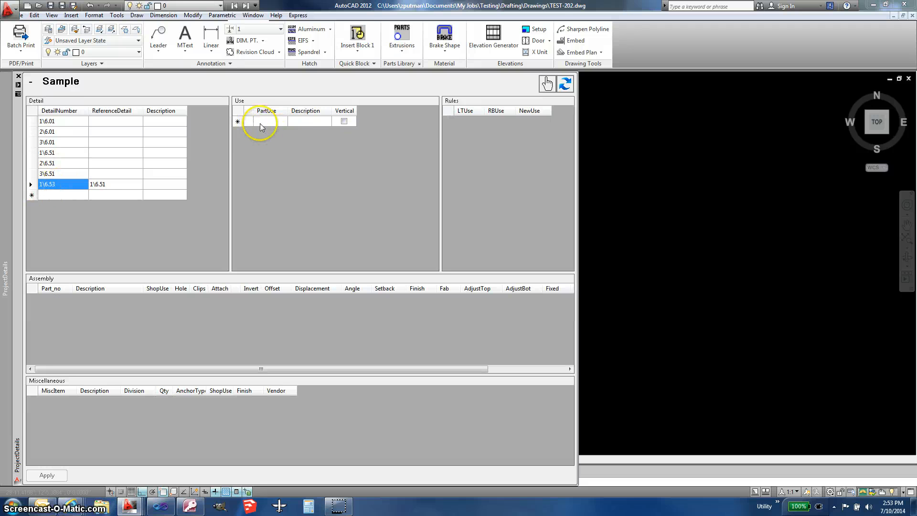
left_click(82, 154)
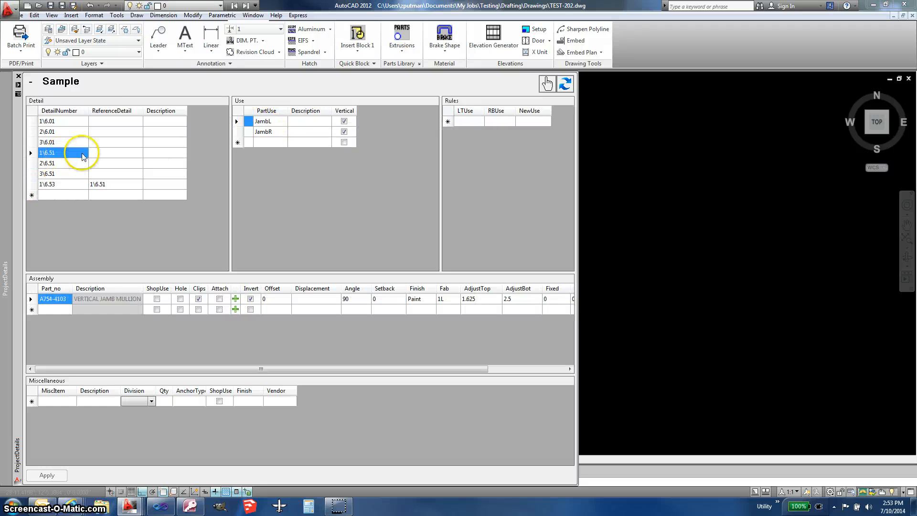
left_click(277, 122)
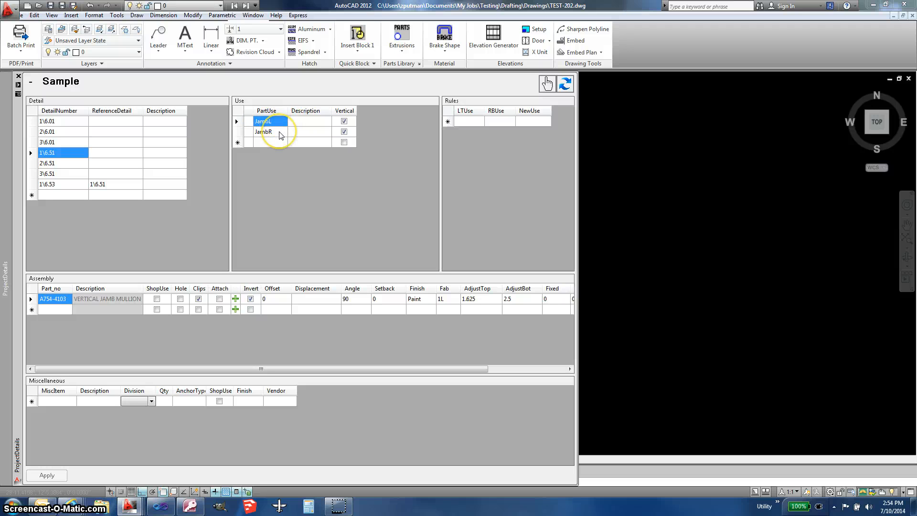
left_click(281, 134)
left_click(280, 122)
left_click(278, 129)
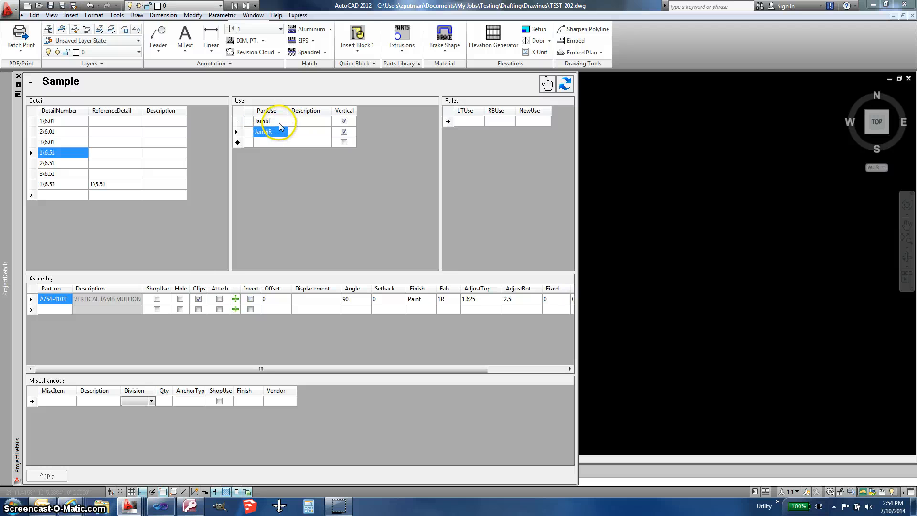
left_click(279, 123)
left_click(282, 133)
left_click(280, 124)
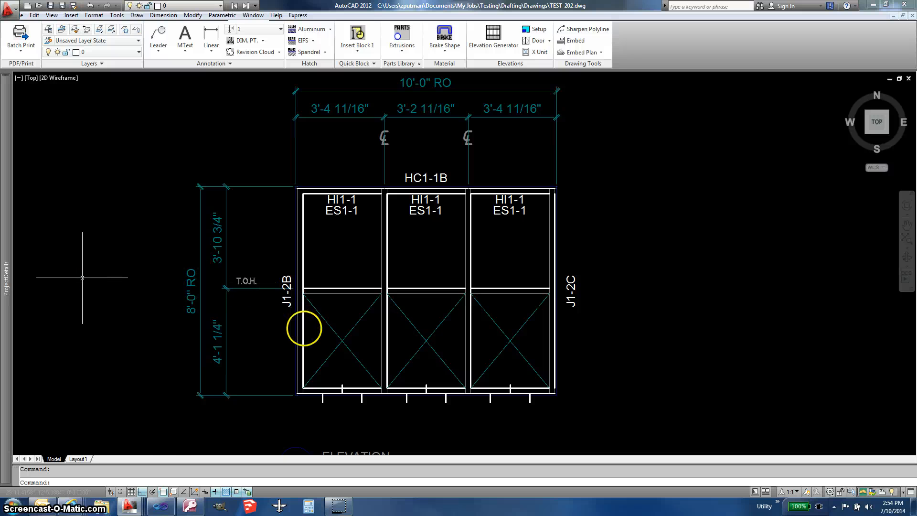
Review the part uses of details 1\6.53, 2\6.51, 3\6.51 and 1\6.51 alongside the keys on elevations 1, 1A and 2.
mouse_move(7, 282)
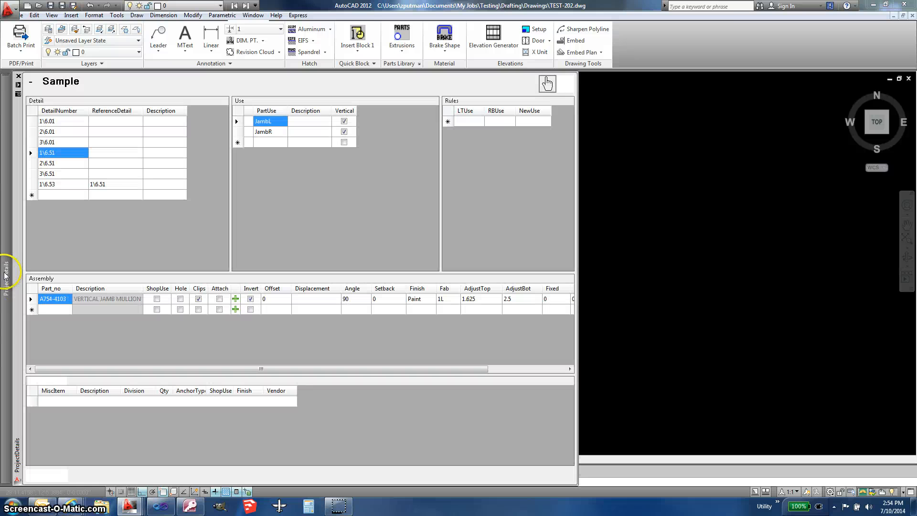
left_click(72, 184)
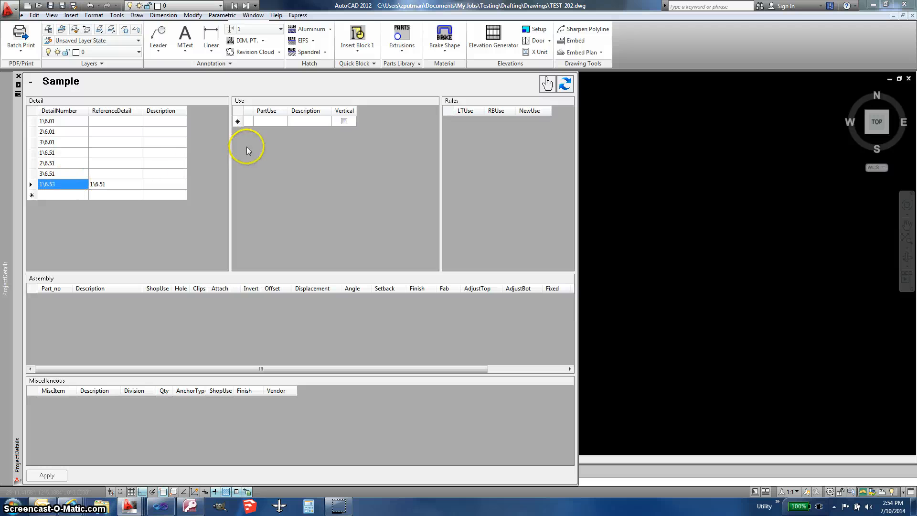
left_click(63, 163)
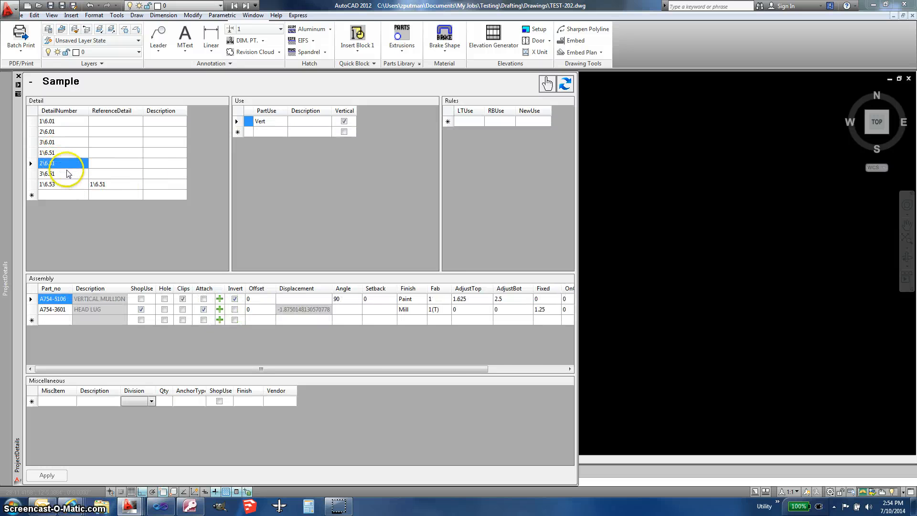
left_click(67, 173)
left_click(67, 152)
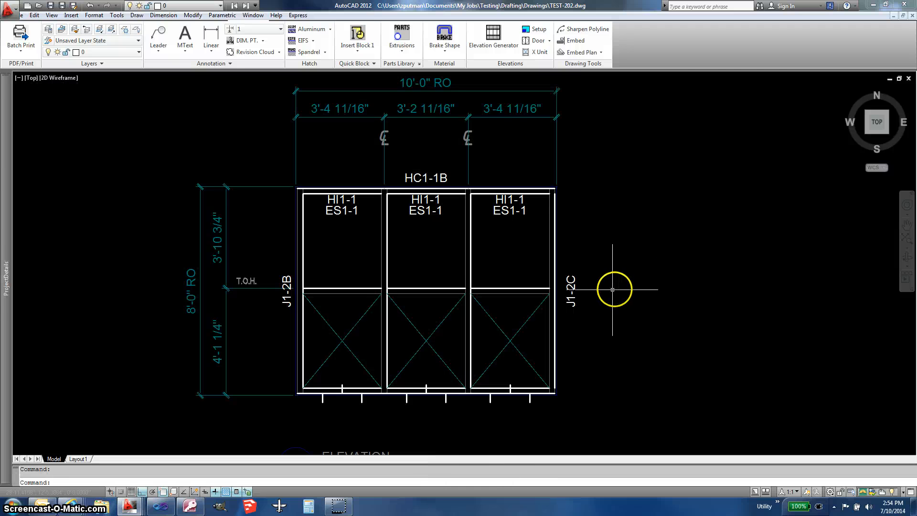
scroll(662, 283, "down", 3)
mouse_move(662, 283)
middle_mouse_down()
mouse_move(531, 311)
mouse_move(428, 366)
middle_mouse_up()
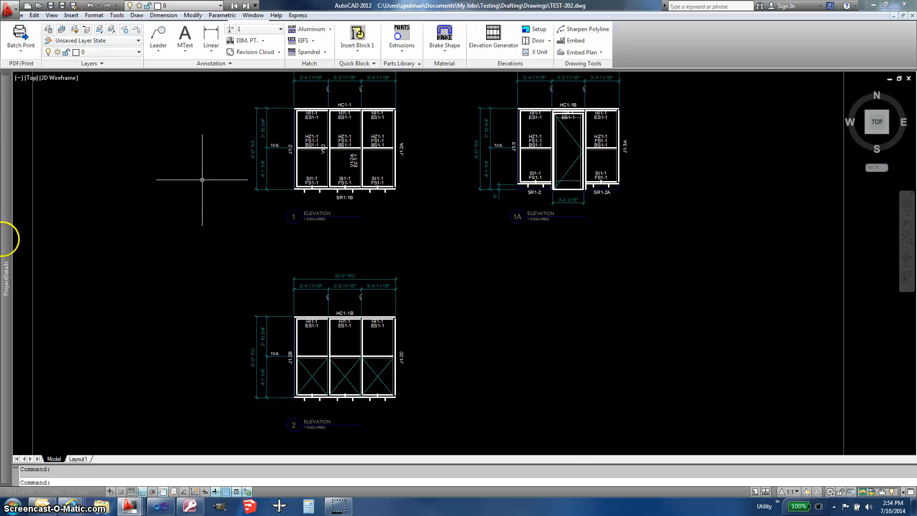
mouse_move(5, 256)
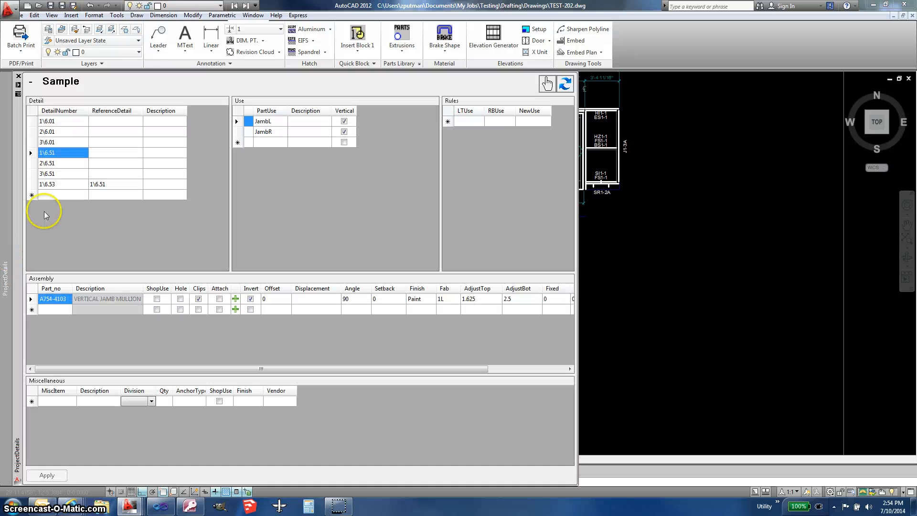
left_click(60, 155)
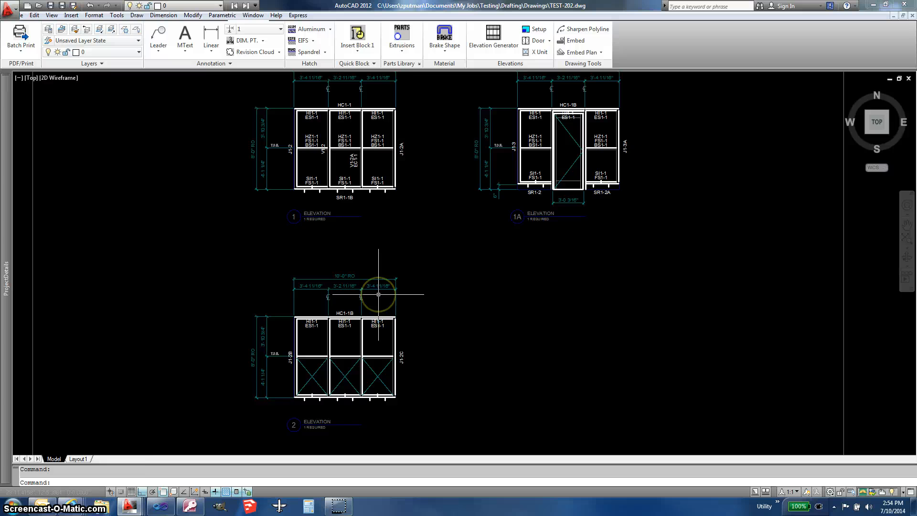
Switch the drawing to the LAYER_STATE1 layer state with the LM1 command and view the 6.53 detail marks on elevation 2.
type("m1")
key("Return")
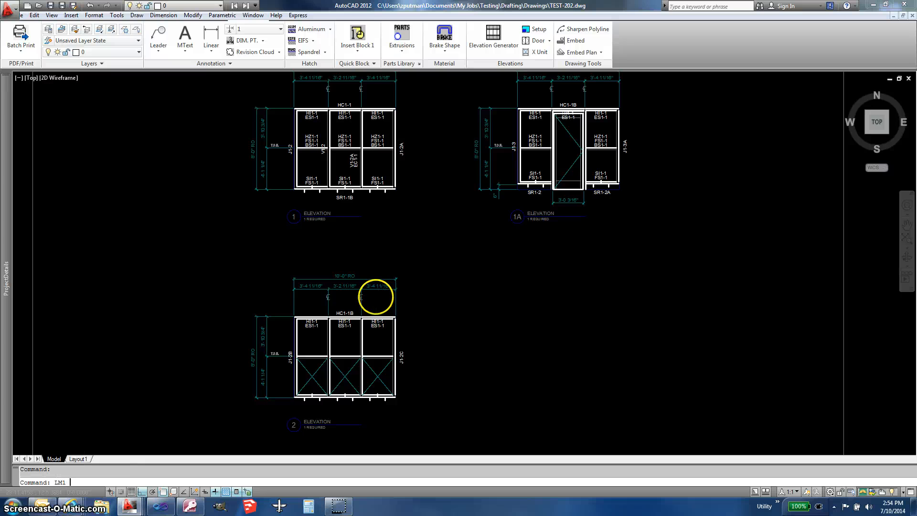
scroll(319, 370, "up", 2)
scroll(319, 370, "up", 5)
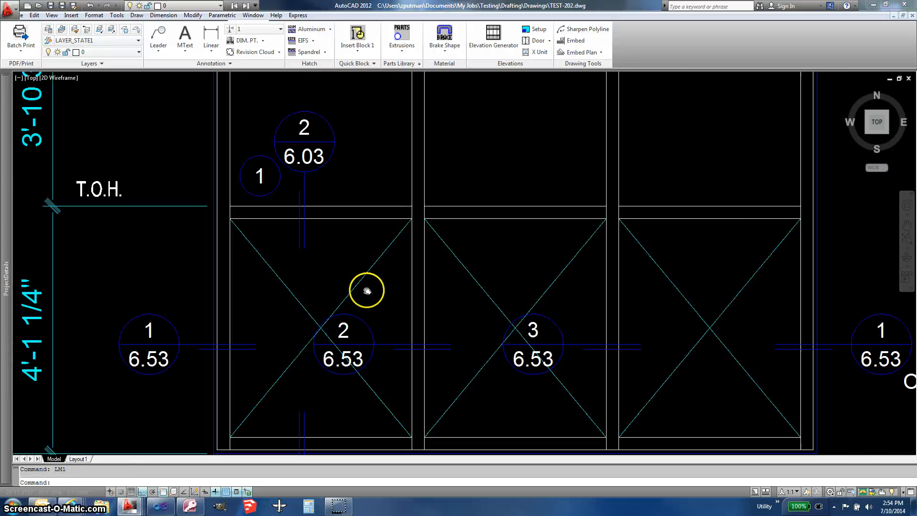